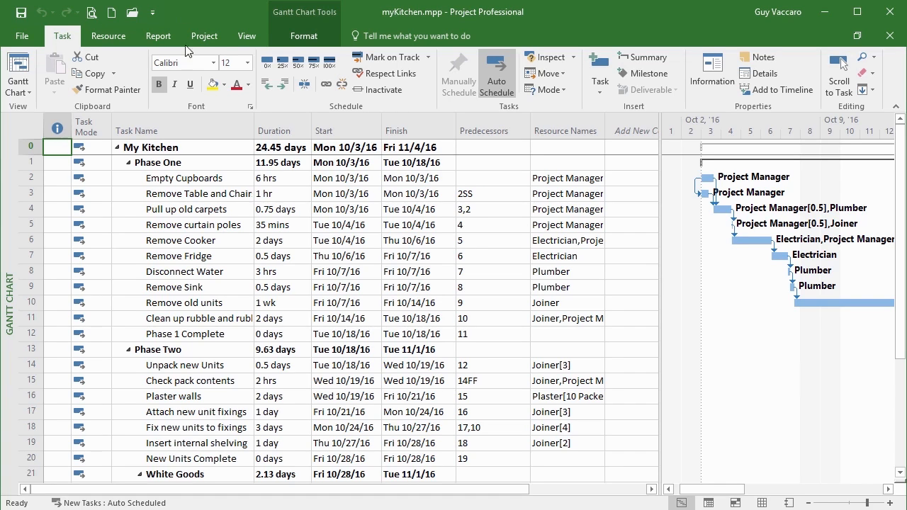
- Set the project's start date to Thu 12/15/16 in the project information
left_click(205, 37)
left_click(157, 75)
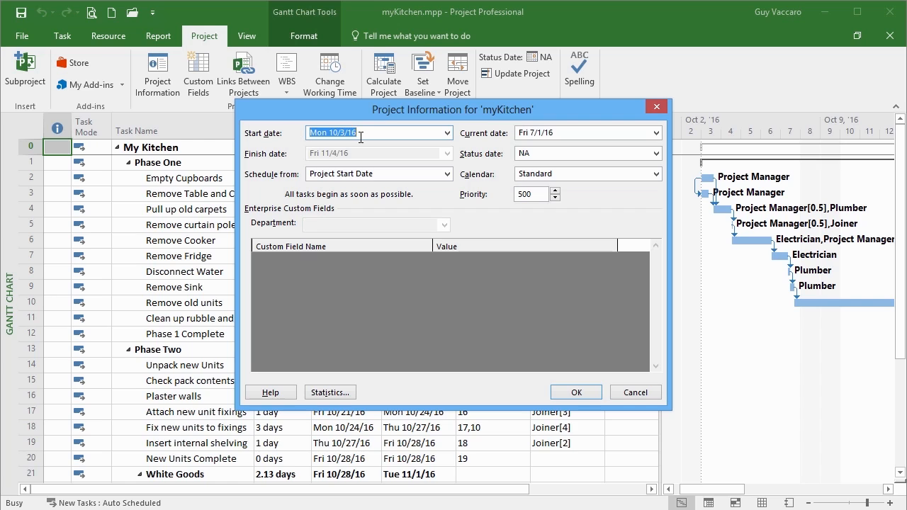
left_click_drag(392, 109, 412, 136)
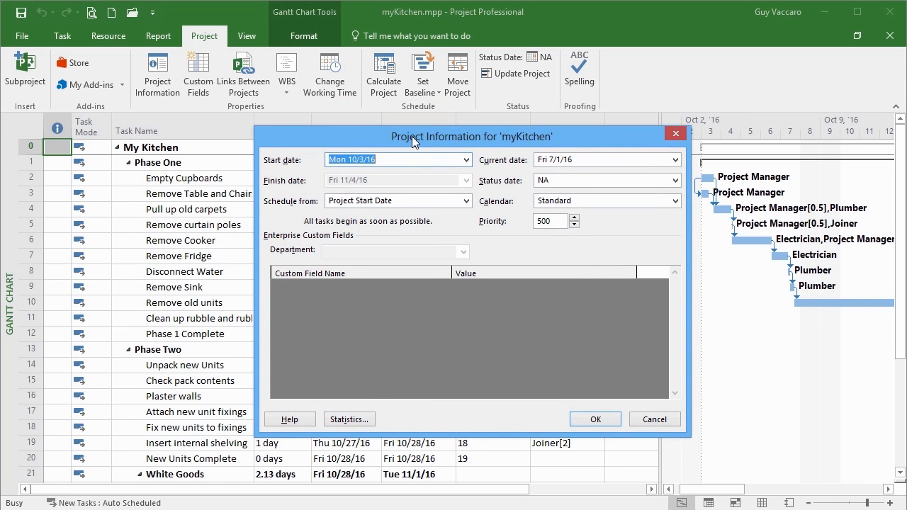
left_click(467, 162)
left_click(464, 175)
left_click(464, 175)
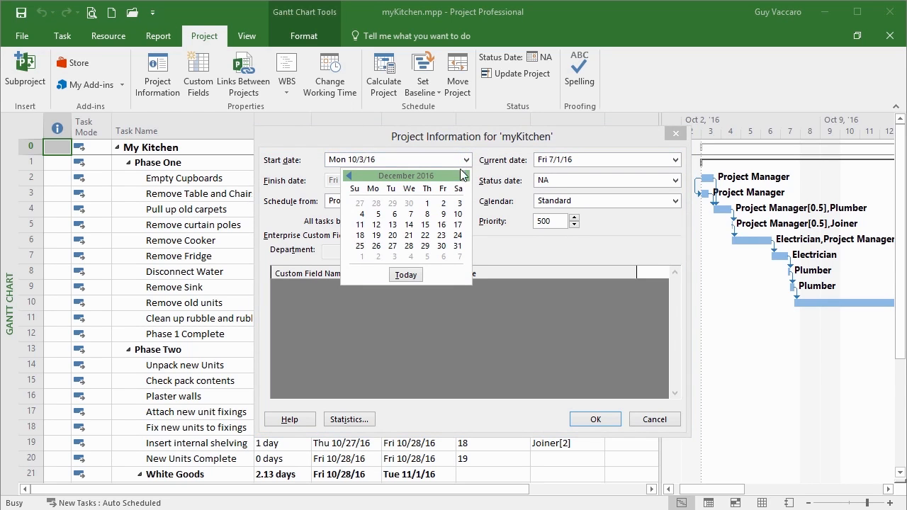
left_click(426, 225)
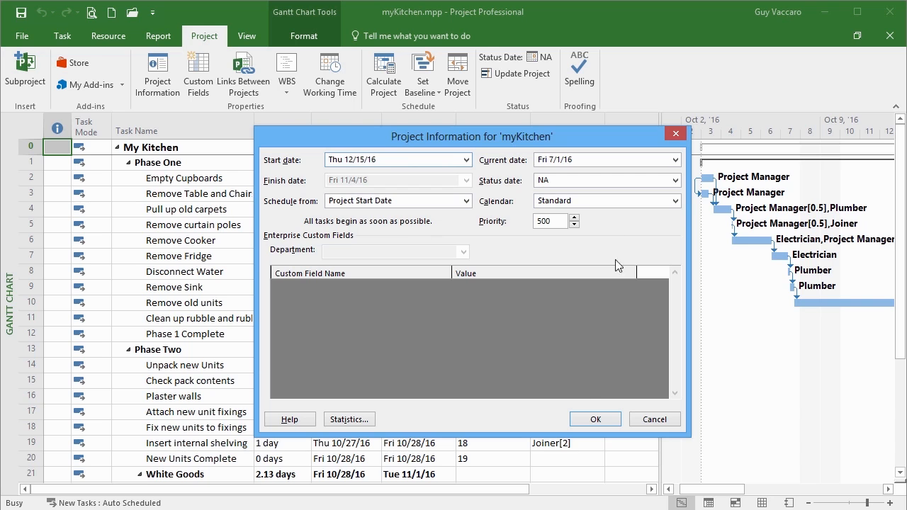
left_click(582, 419)
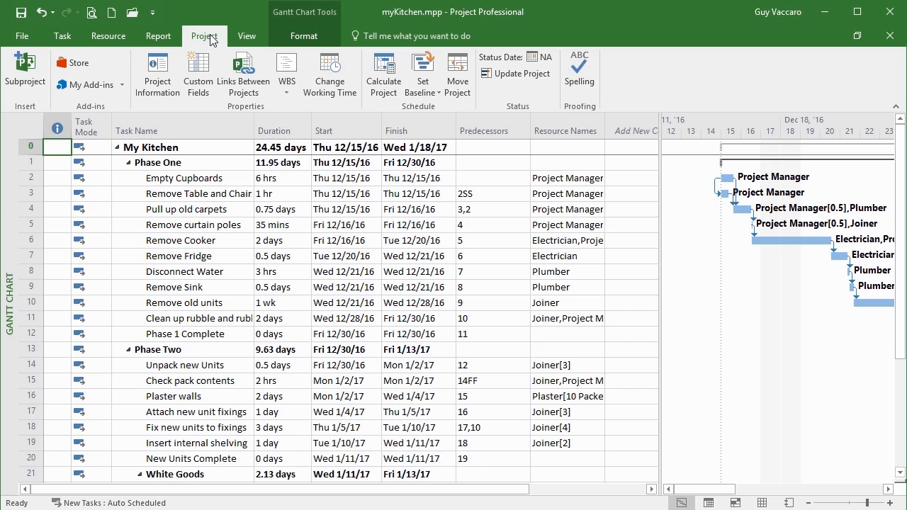
- Save the current schedule as the plan named Baseline for the entire project
left_click(437, 92)
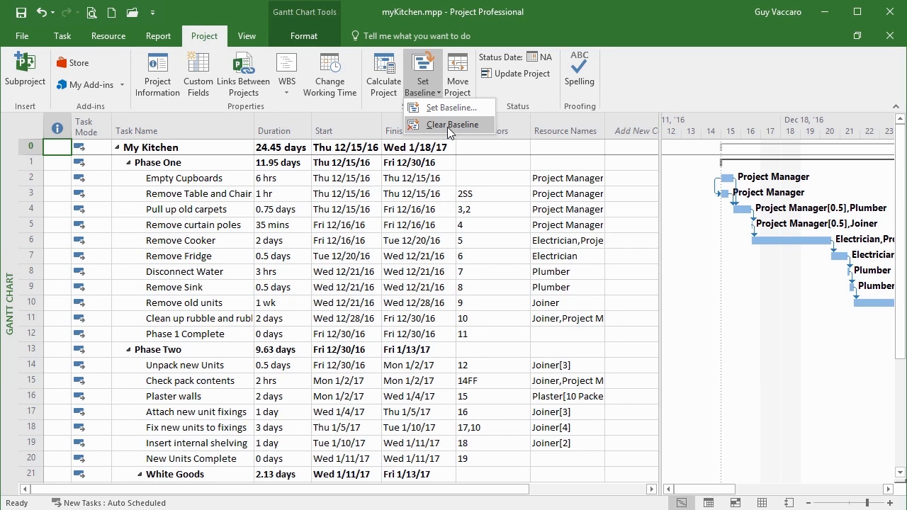
left_click(451, 110)
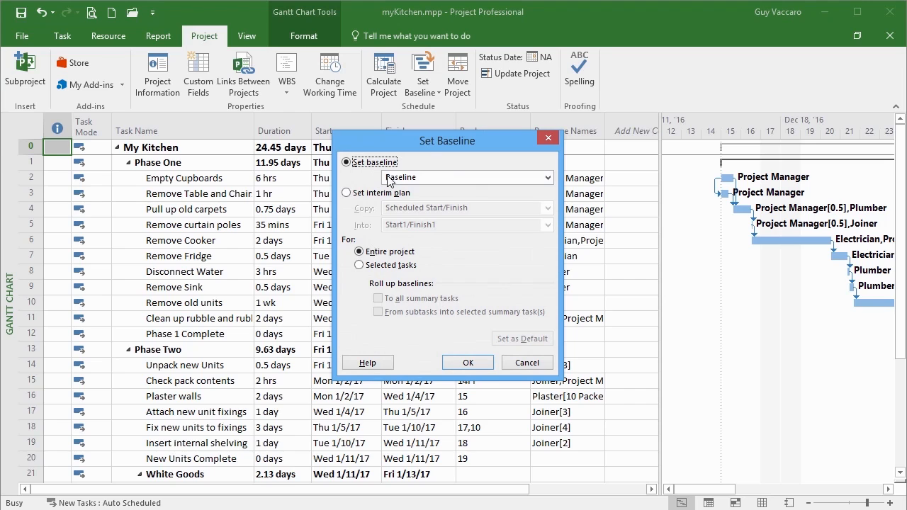
left_click(546, 179)
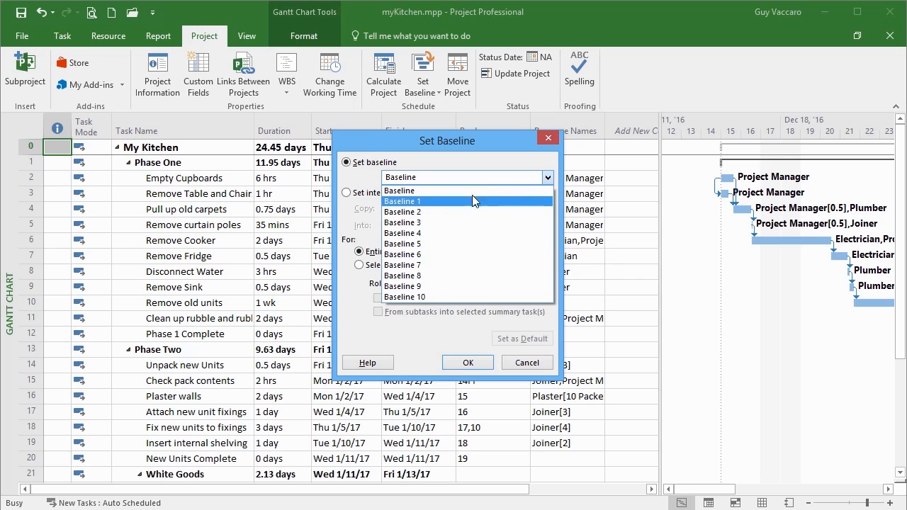
left_click(475, 191)
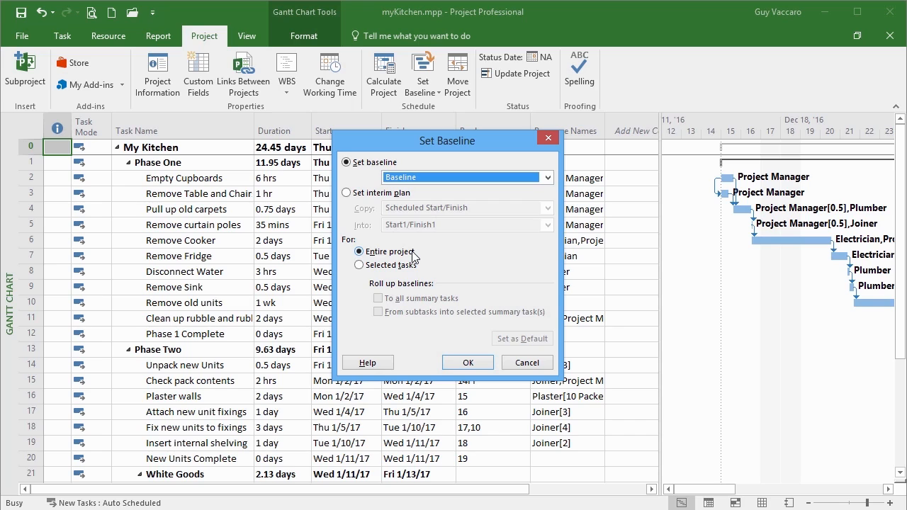
left_click(360, 267)
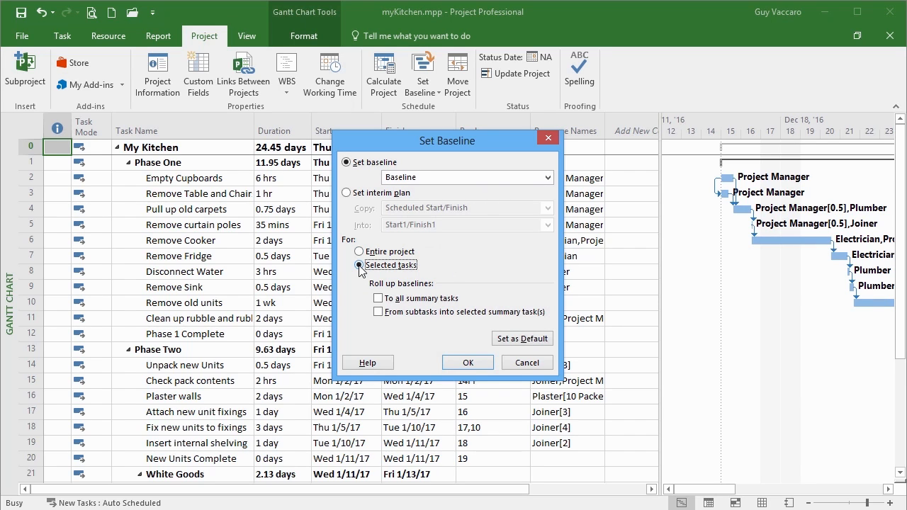
left_click(395, 255)
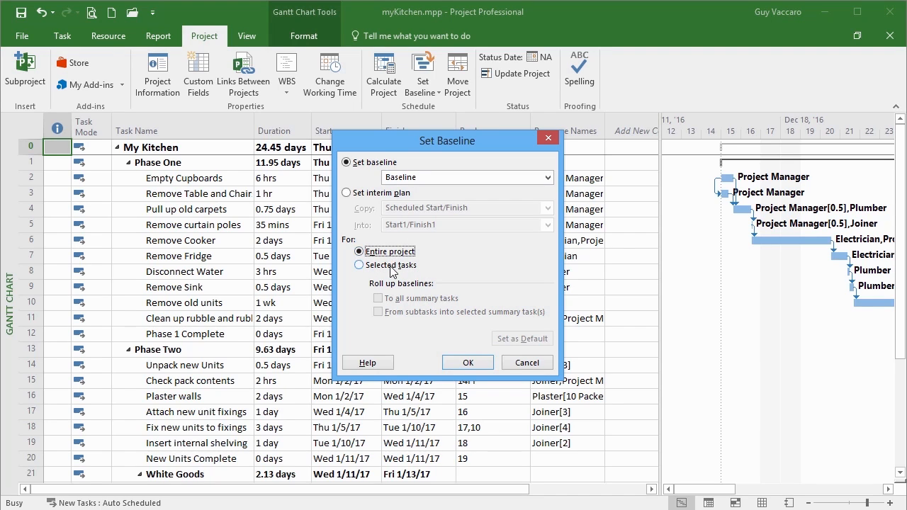
left_click(548, 177)
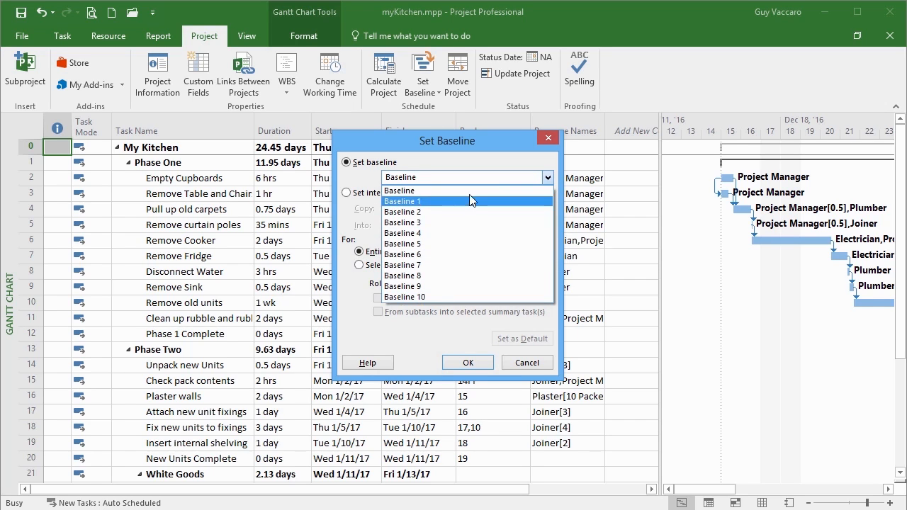
left_click(471, 192)
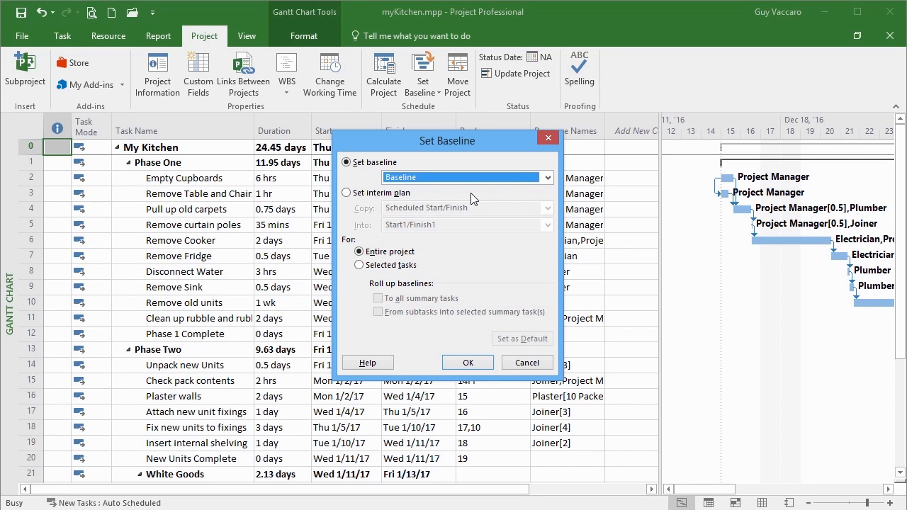
left_click(466, 366)
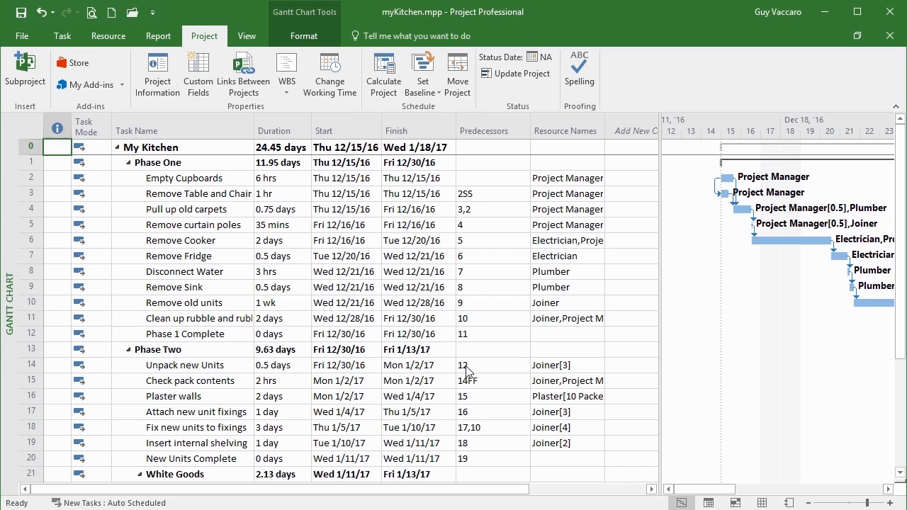
- Switch to the Tracking Gantt view and bring the Remove Sink task's bar into view to compare the scheduled and baseline bars
left_click(62, 35)
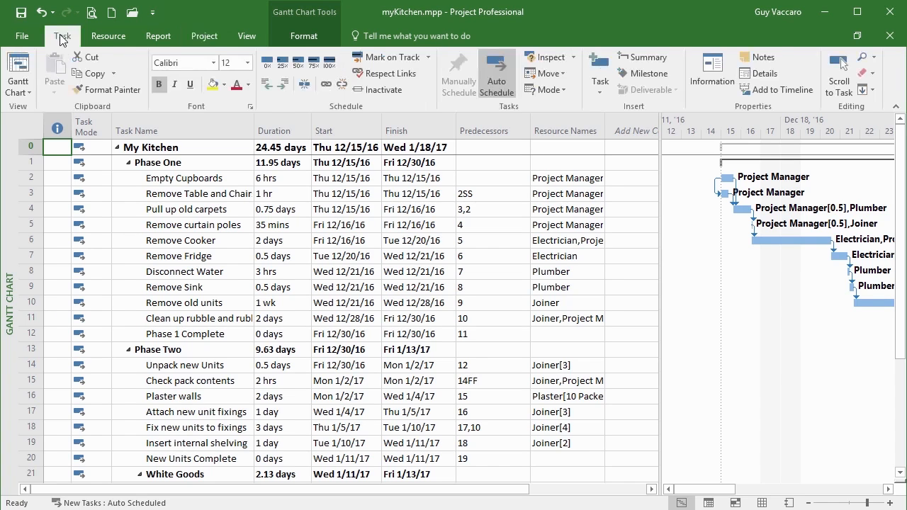
left_click(30, 94)
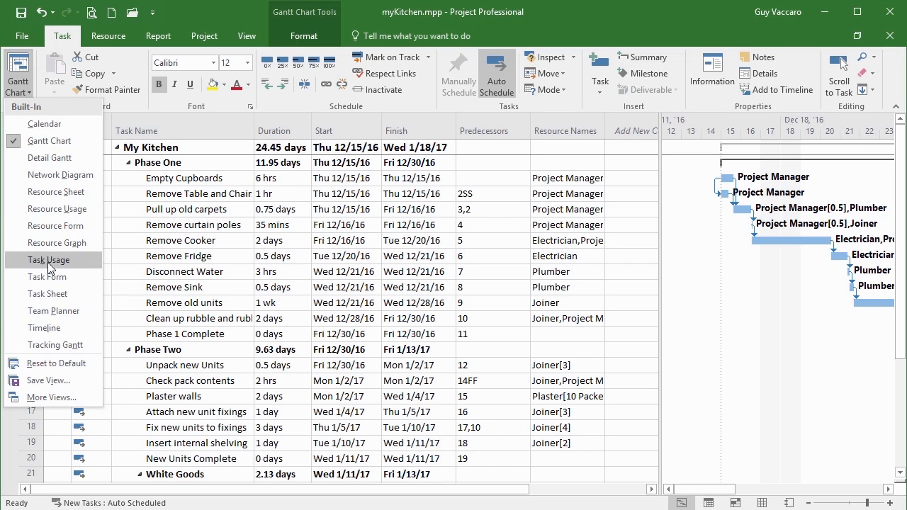
left_click(50, 345)
left_click(212, 287)
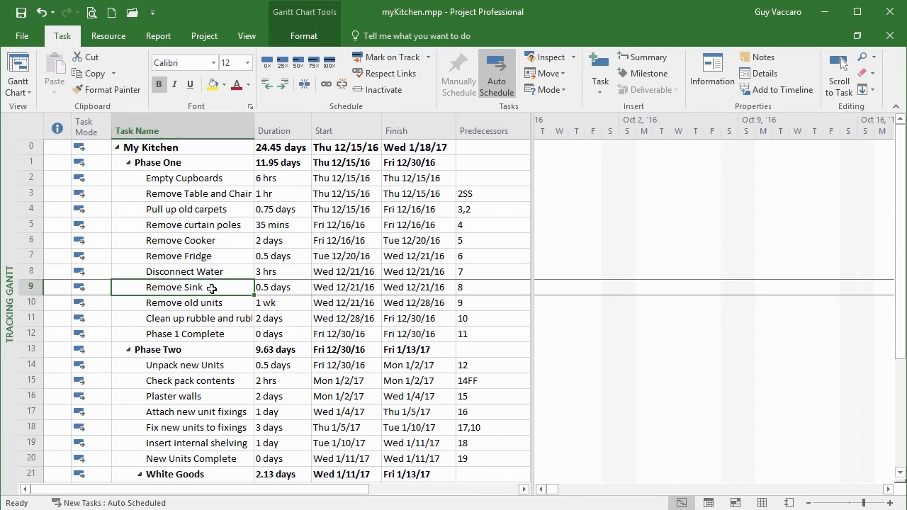
right_click(212, 289)
left_click(244, 291)
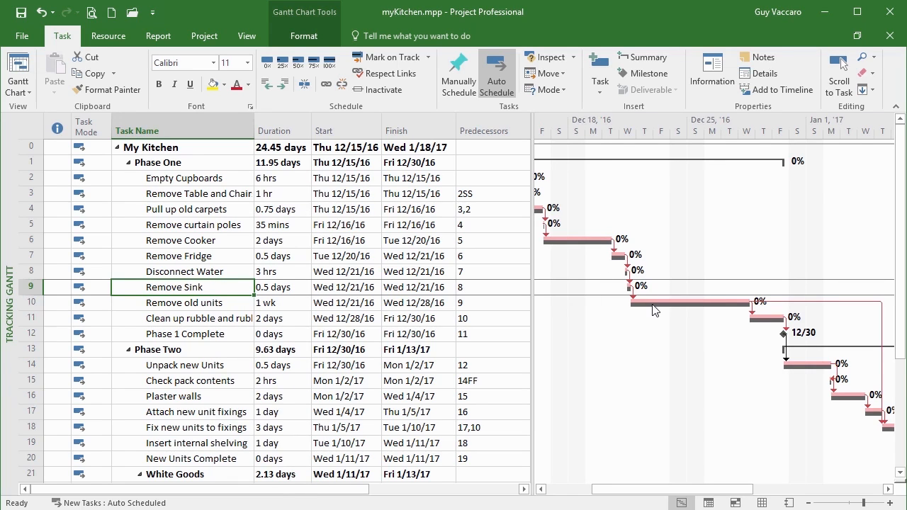
mouse_move(654, 306)
left_click_drag(643, 495, 737, 489)
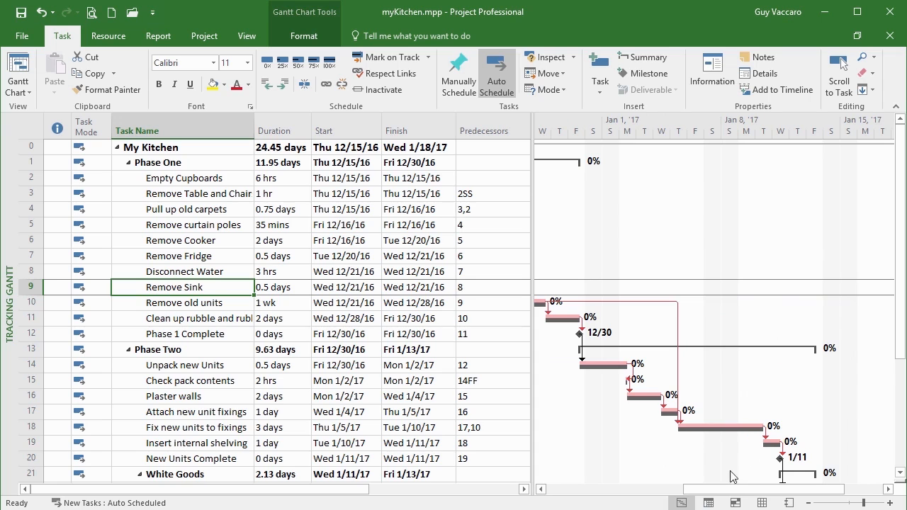
left_click(614, 490)
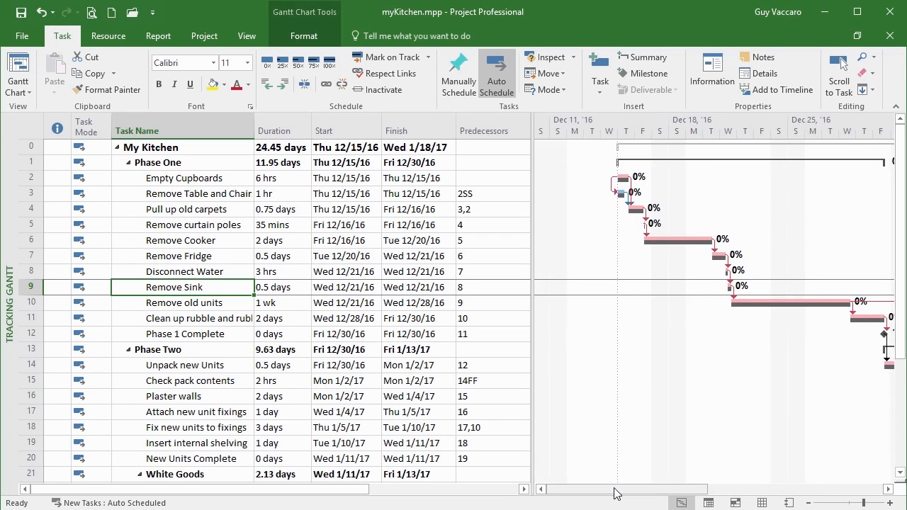
- Change the project's start date to Mon 12/19/16 in the project information
left_click(204, 36)
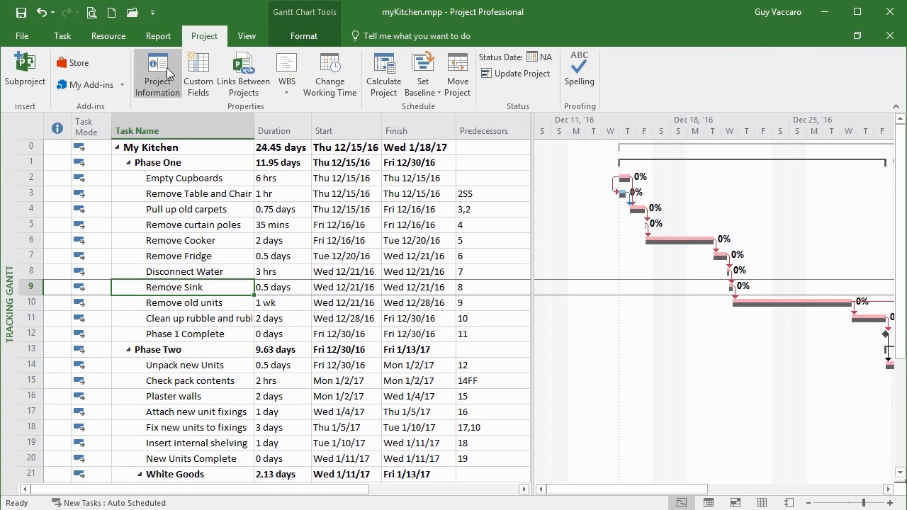
left_click(162, 71)
left_click(448, 133)
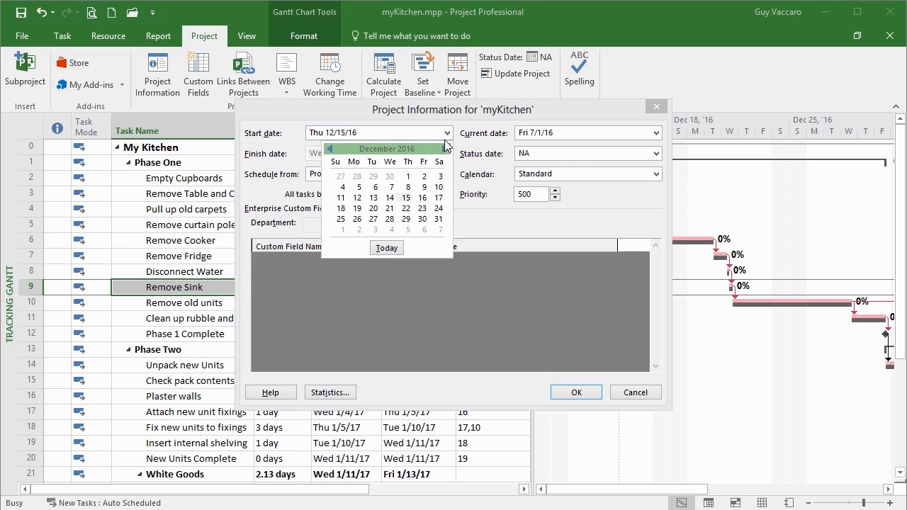
left_click(358, 208)
left_click(571, 395)
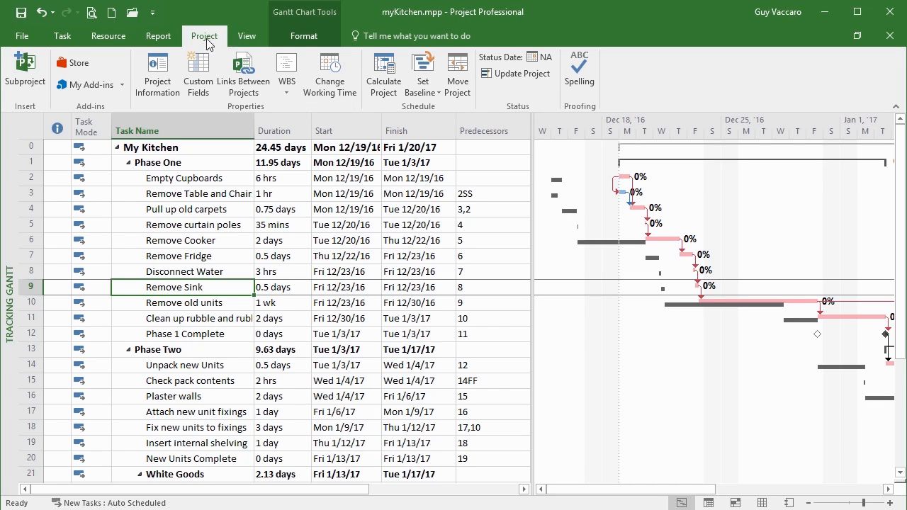
- Clear the saved Baseline plan for the entire project
left_click(438, 92)
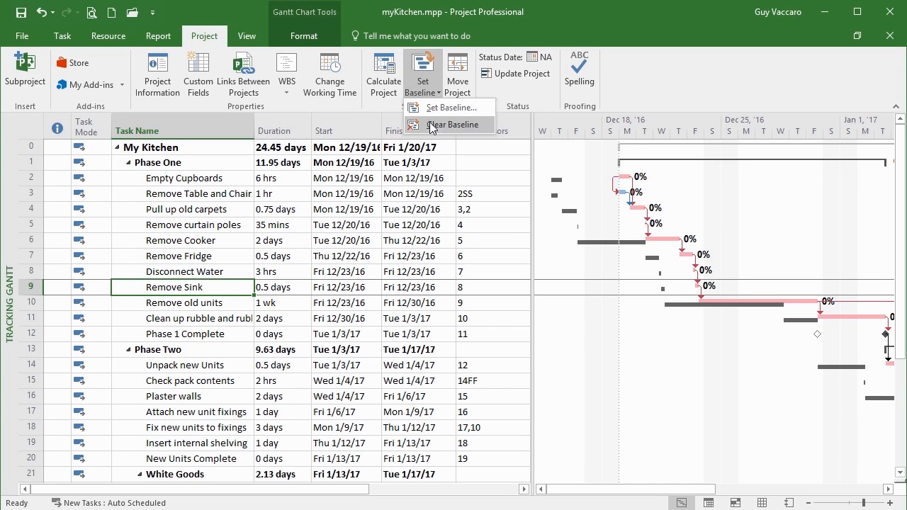
left_click(435, 126)
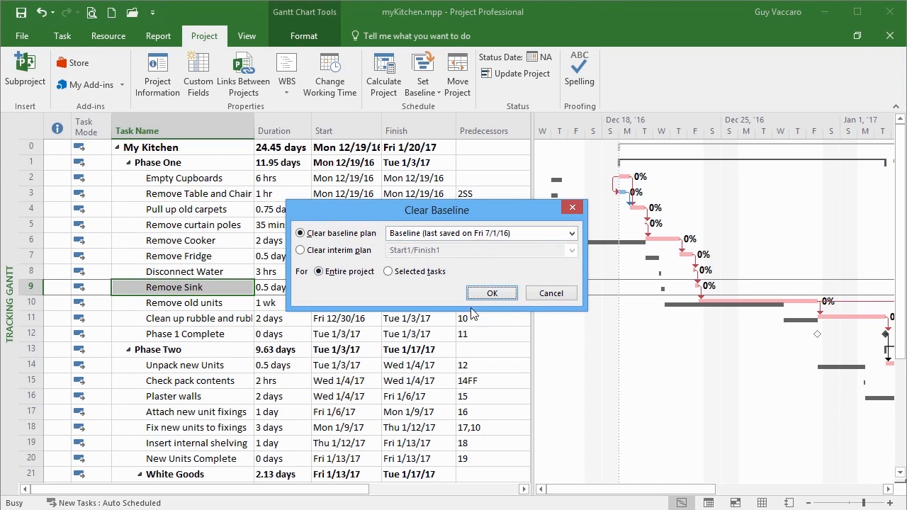
left_click(492, 295)
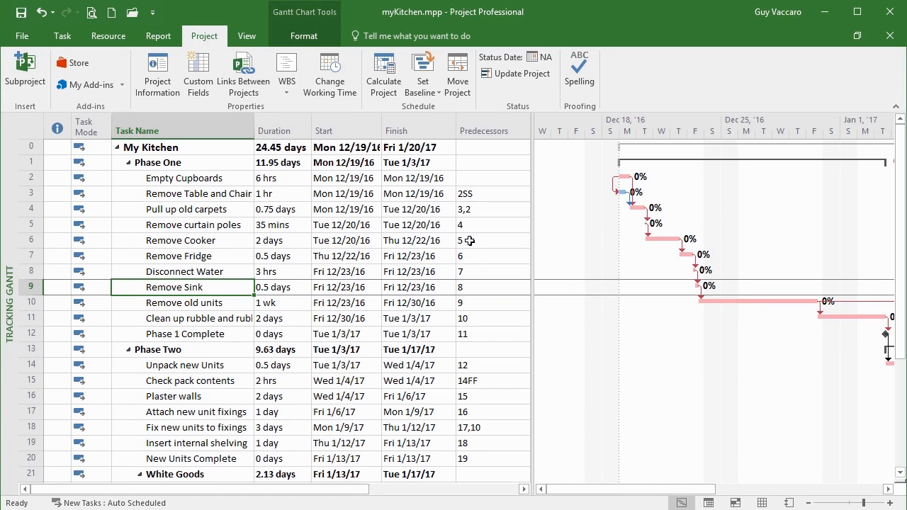
- Set the Baseline again for the entire project, using the rescheduled dates
left_click(435, 98)
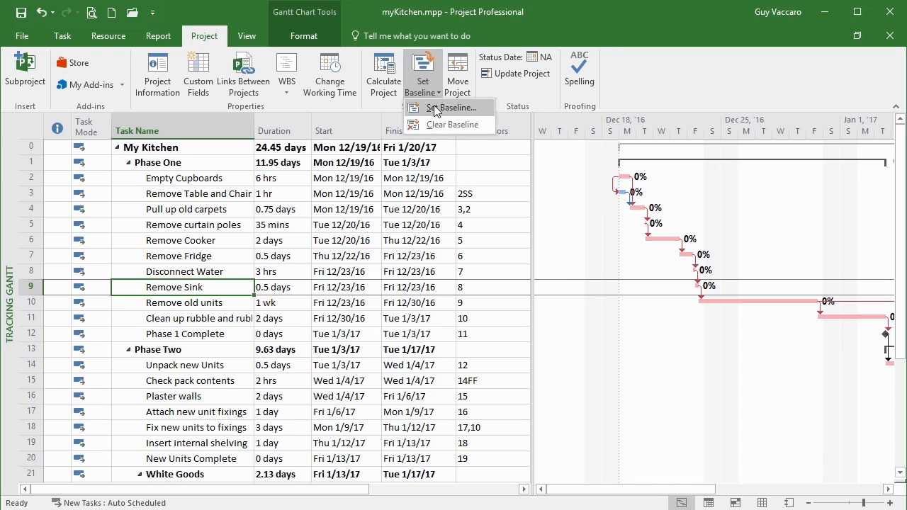
left_click(447, 134)
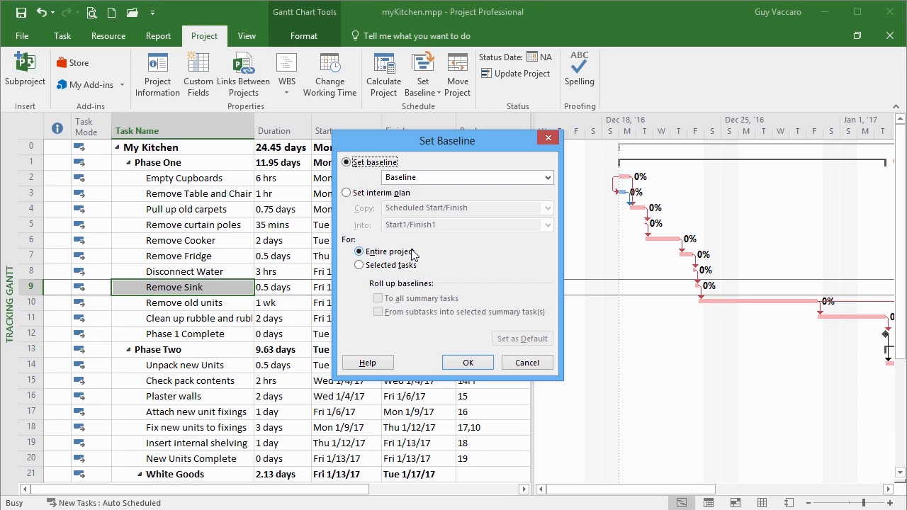
left_click(466, 362)
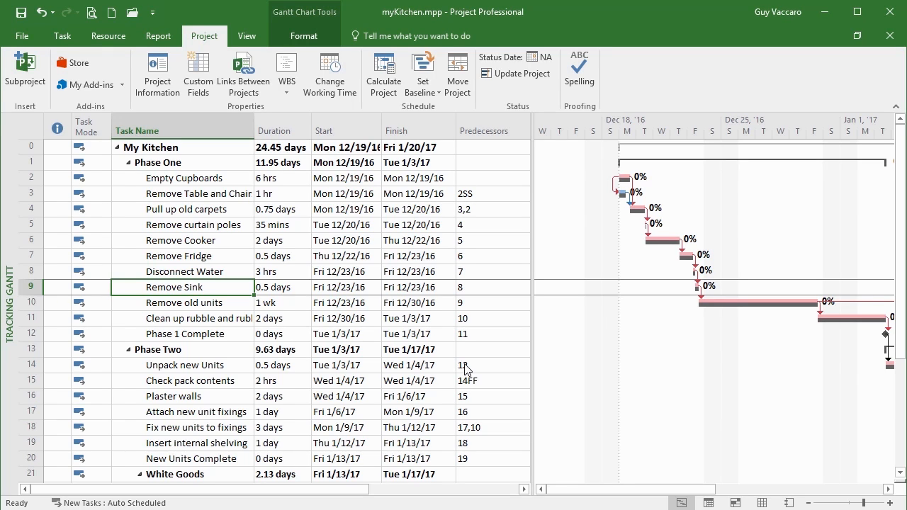
- Review the project statistics, comparing current and baseline dates, duration, work and cost, and close them
left_click(164, 88)
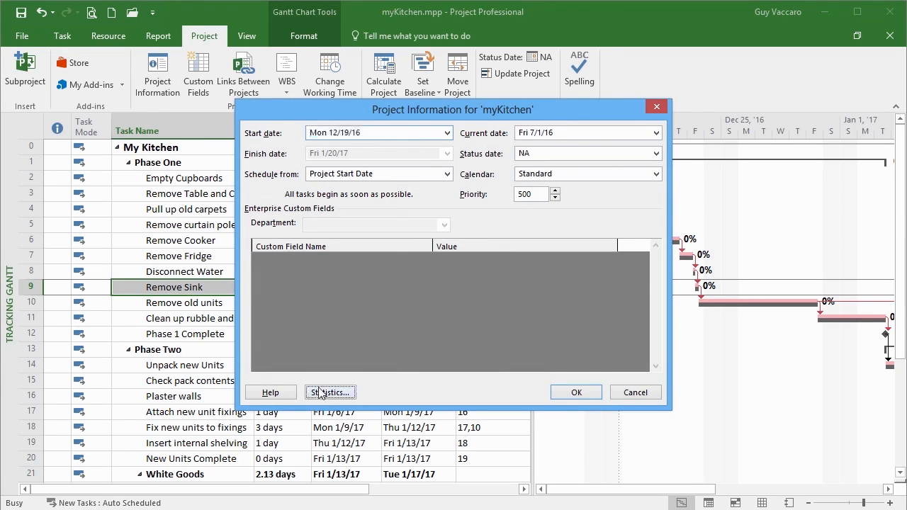
left_click(296, 336)
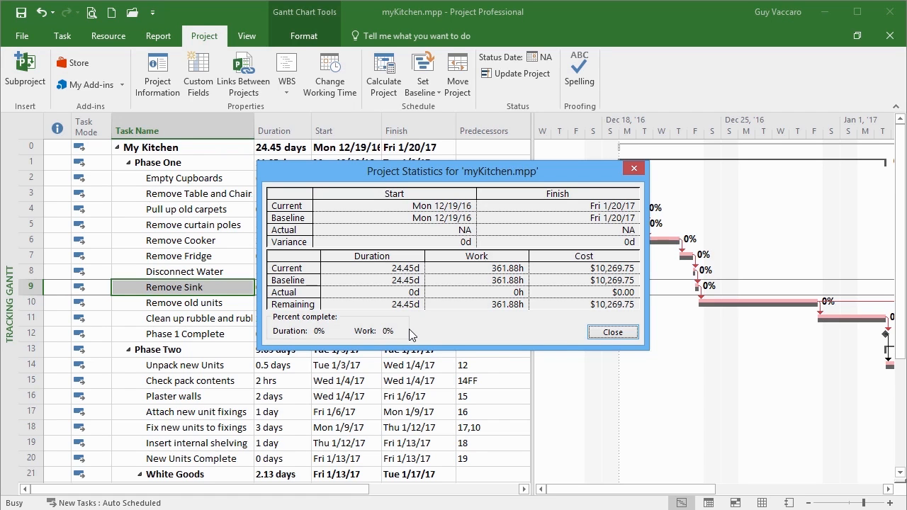
left_click(612, 333)
left_click(175, 63)
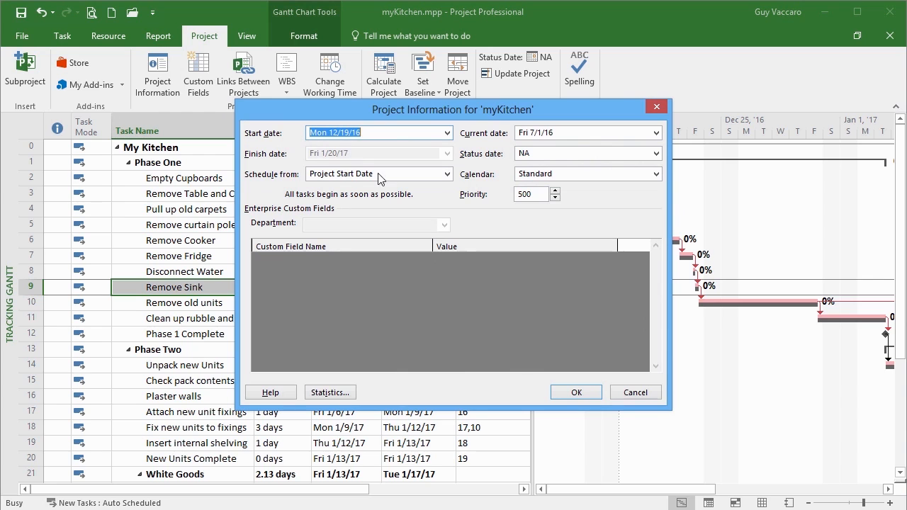
left_click(329, 394)
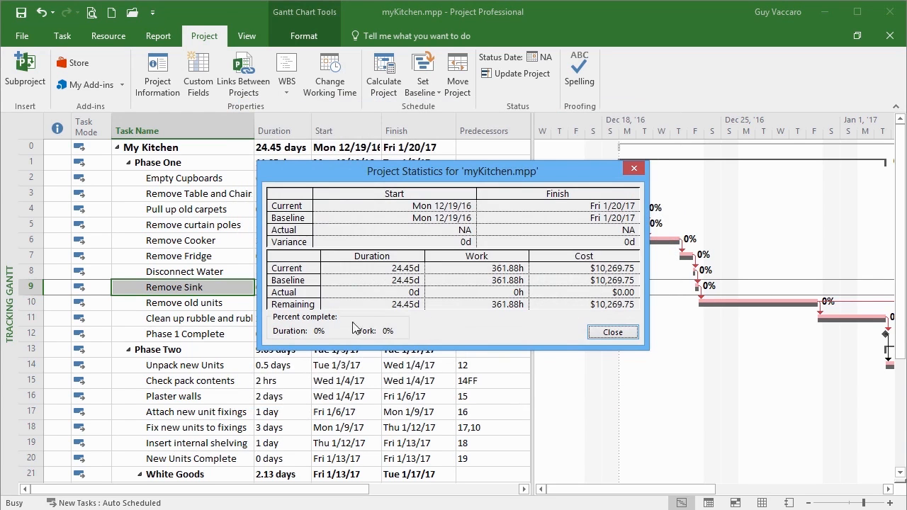
left_click(611, 333)
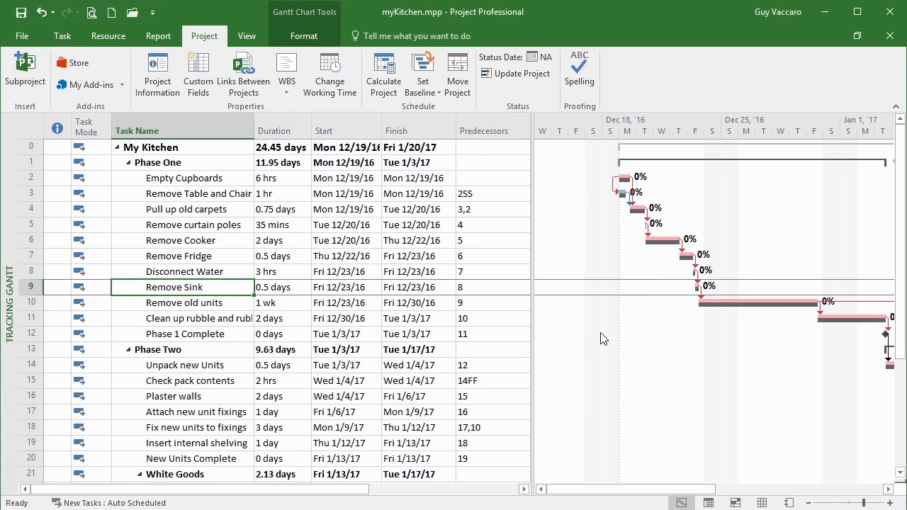